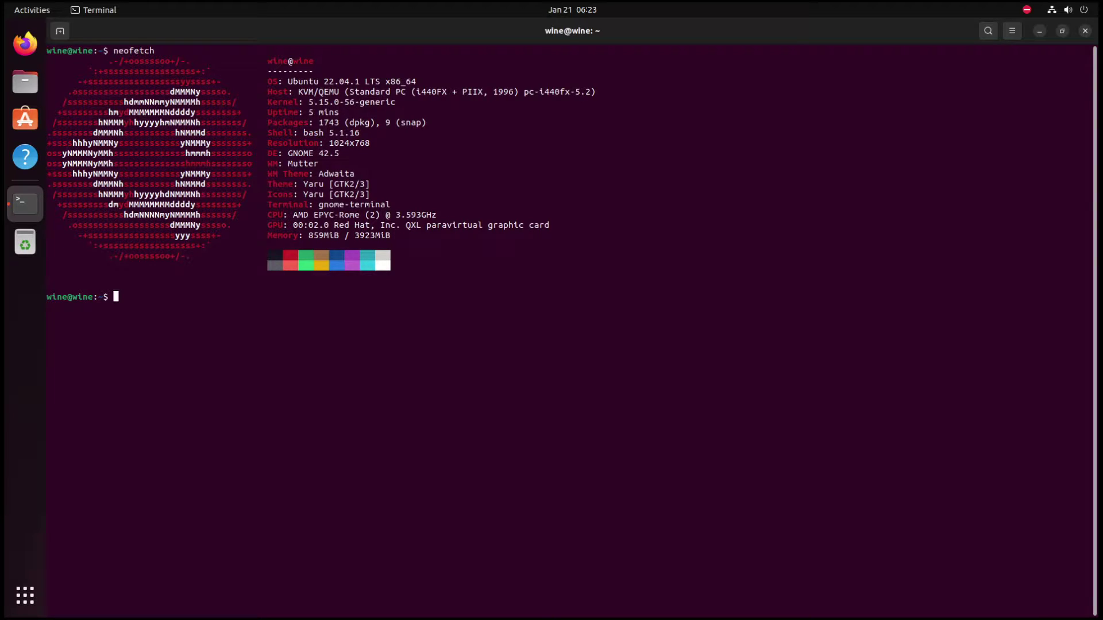
# Refresh the package lists with sudo apt update.
pyautogui.write('sui')
pyautogui.press('BackSpace')
pyautogui.write('do apt upg')
pyautogui.press('BackSpace')
pyautogui.write('date')
pyautogui.press('Return')
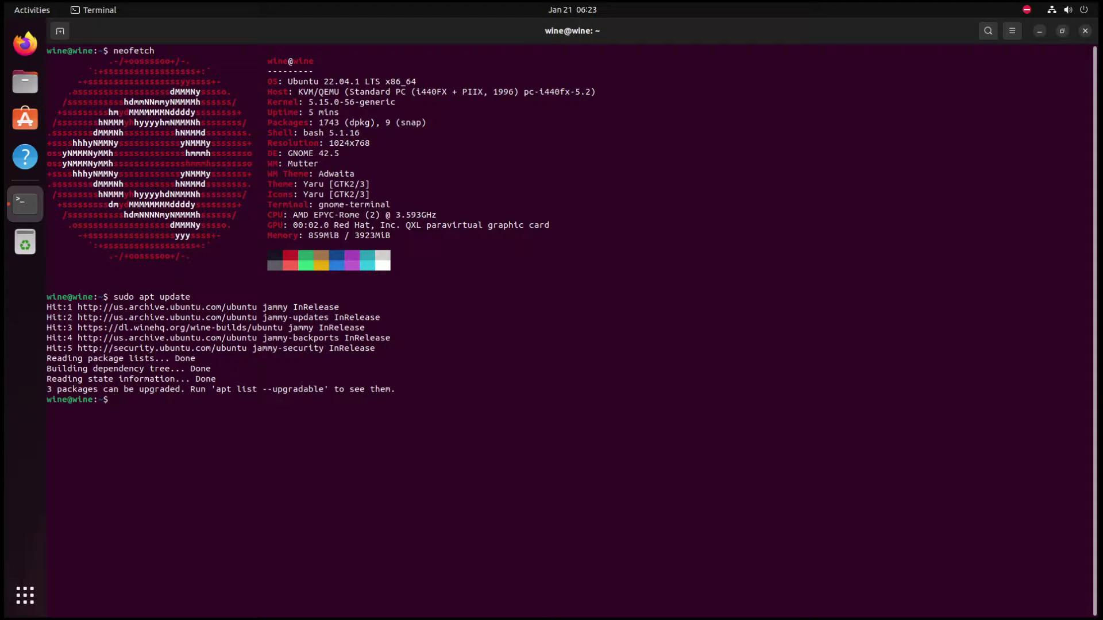
# Check the running kernel with uname -mrs (5.15.0-56-generic), then clear the screen.
pyautogui.write('uname -mrs')
pyautogui.press('Return')
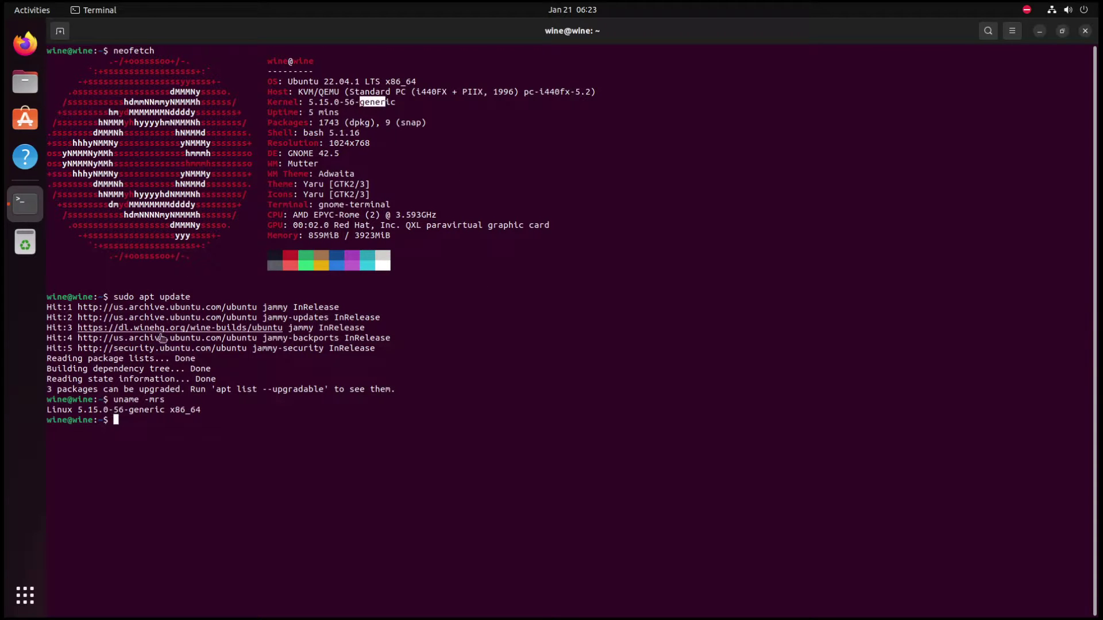
pyautogui.moveTo(134, 400); pyautogui.dragTo(159, 409)
pyautogui.click(223, 476)
pyautogui.write('clear')
pyautogui.press('Return')
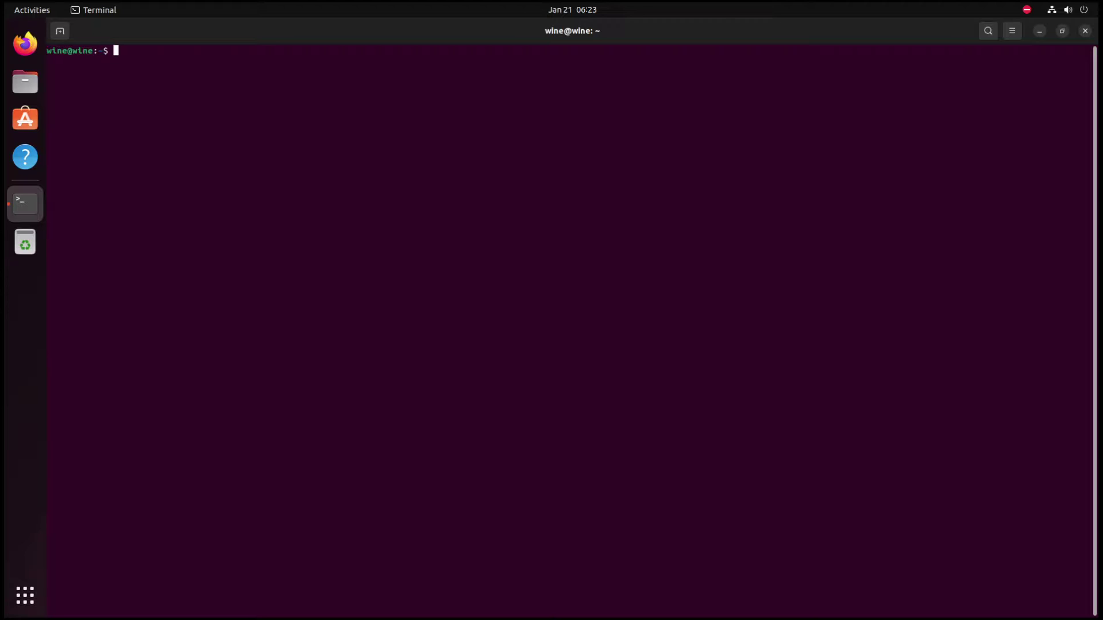
# Enlarge the terminal font and begin the add-apt-repository command for ppa:cappelikan.
pyautogui.hotkey('ctrl', '+')
pyautogui.hotkey('ctrl', '+')
pyautogui.hotkey('ctrl', '+')
pyautogui.hotkey('ctrl', '+')
pyautogui.hotkey('ctrl', '+')
pyautogui.hotkey('ctrl', '-')
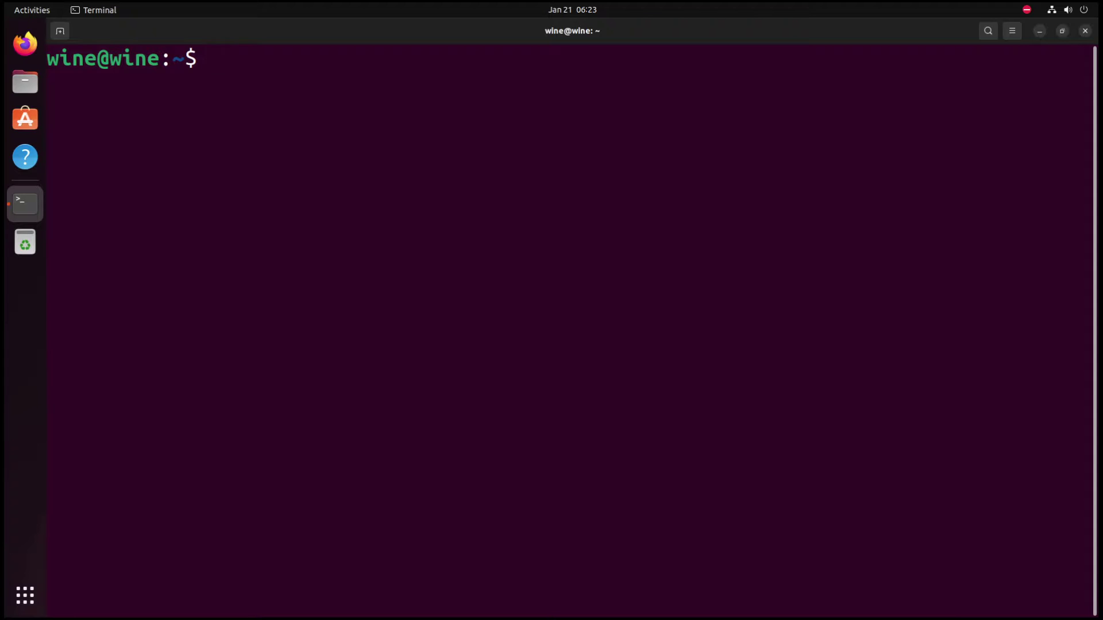
pyautogui.write('sudo add-ap')
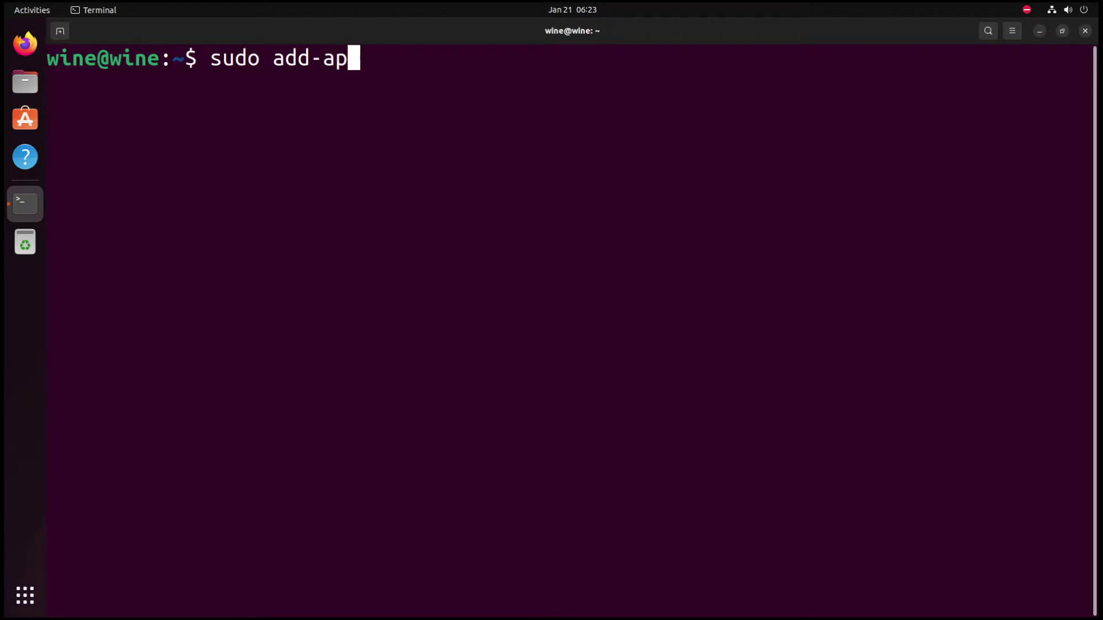
pyautogui.write('t-reposi')
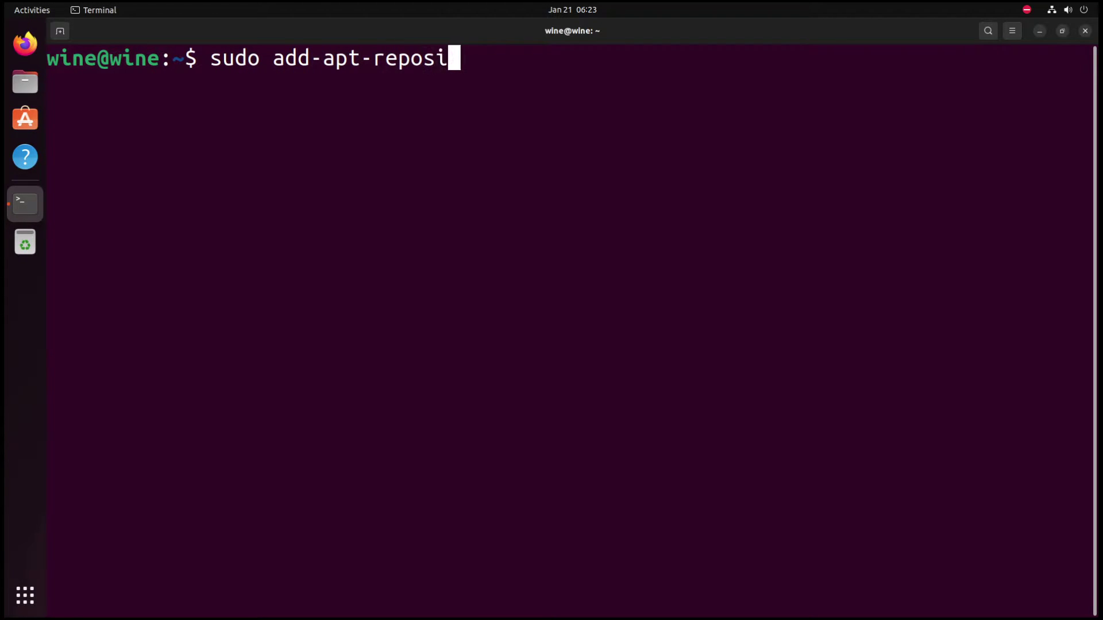
pyautogui.write('tory ')
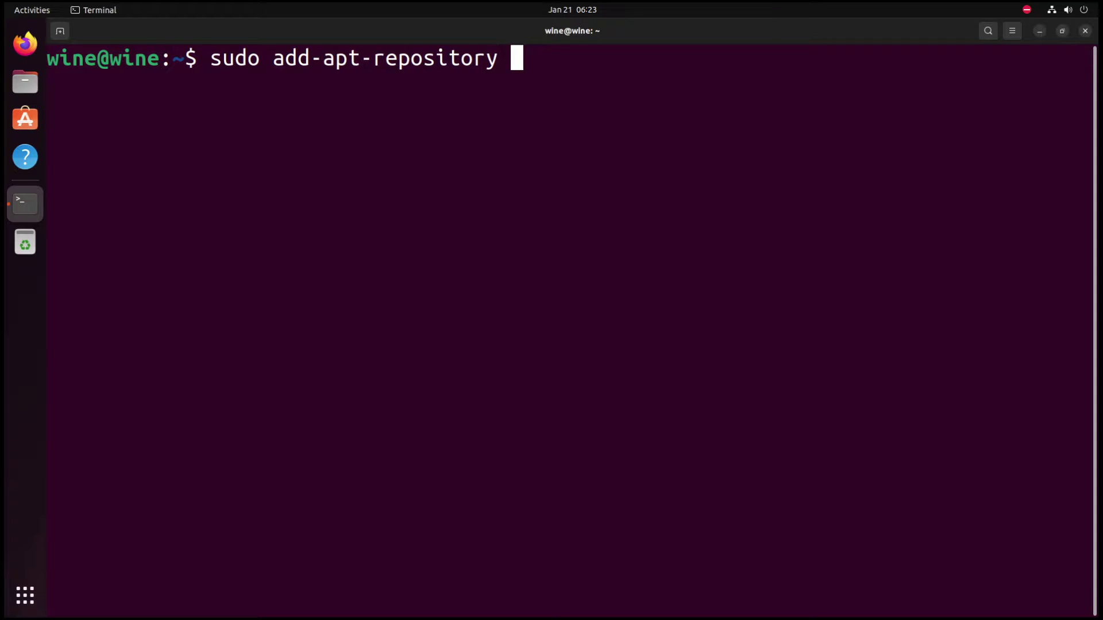
pyautogui.write('ppa:c')
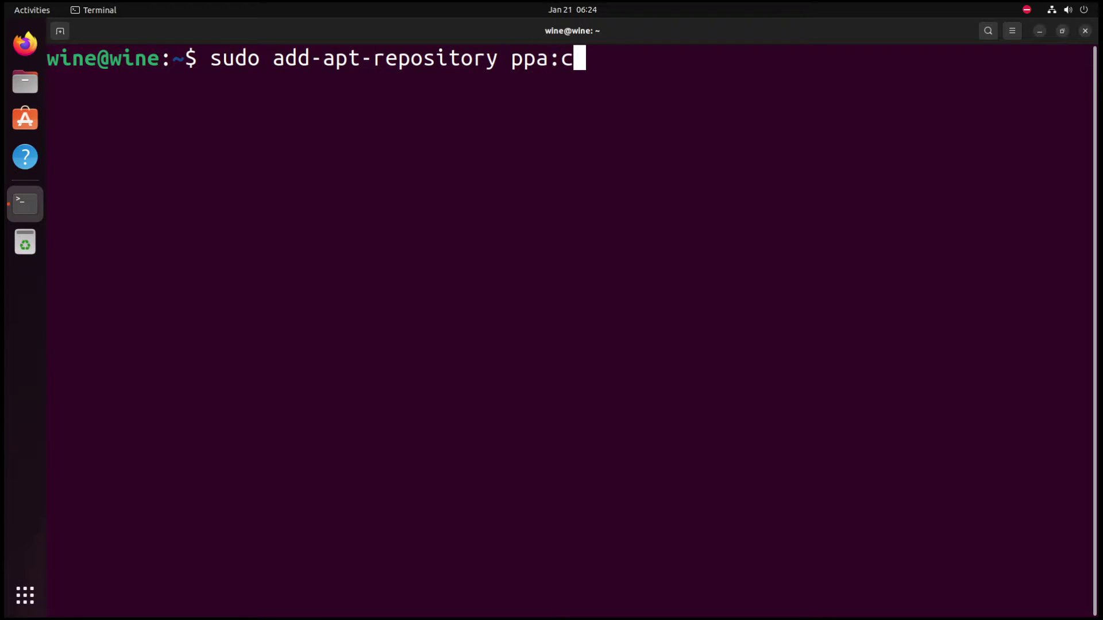
pyautogui.write('alle')
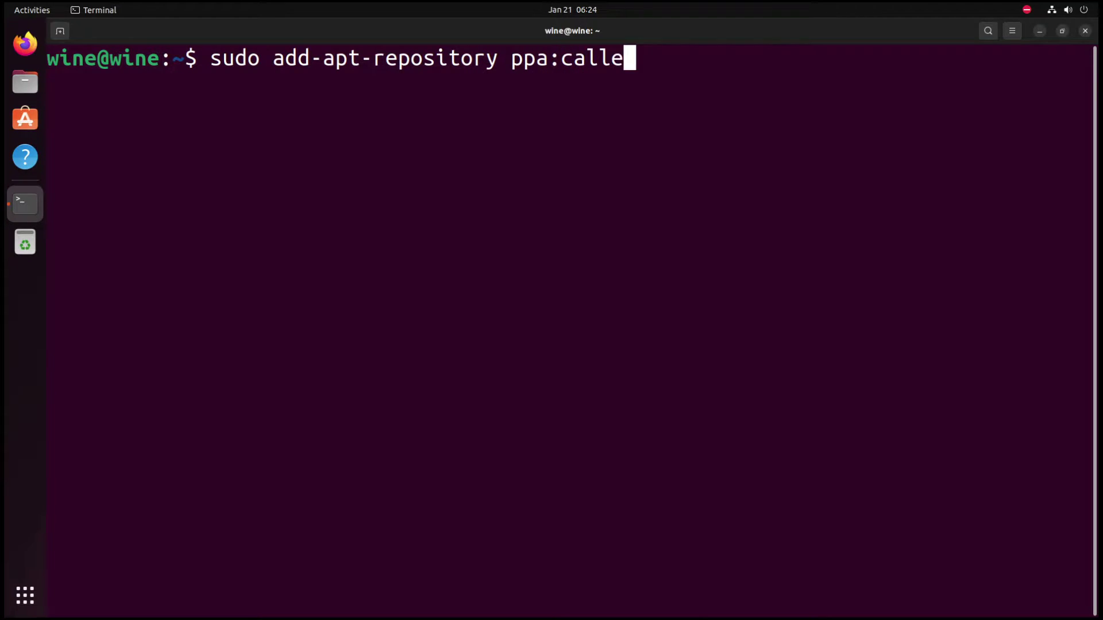
pyautogui.write('likan')
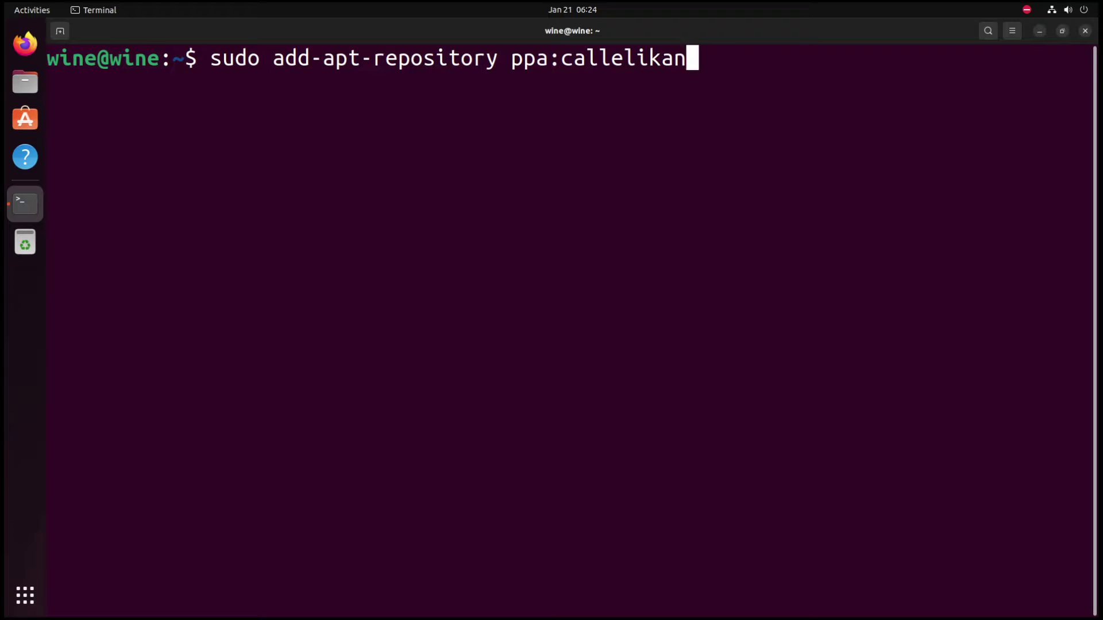
pyautogui.press('Left')
pyautogui.press('Left')
pyautogui.press('Left')
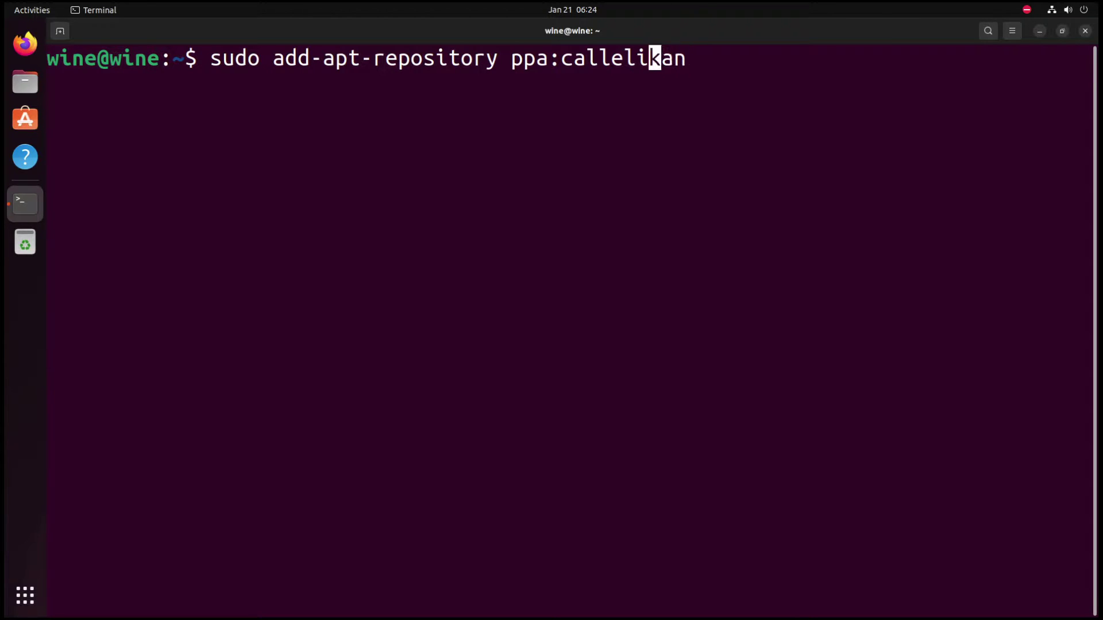
pyautogui.press('Left')
pyautogui.press('Left')
pyautogui.press('Left')
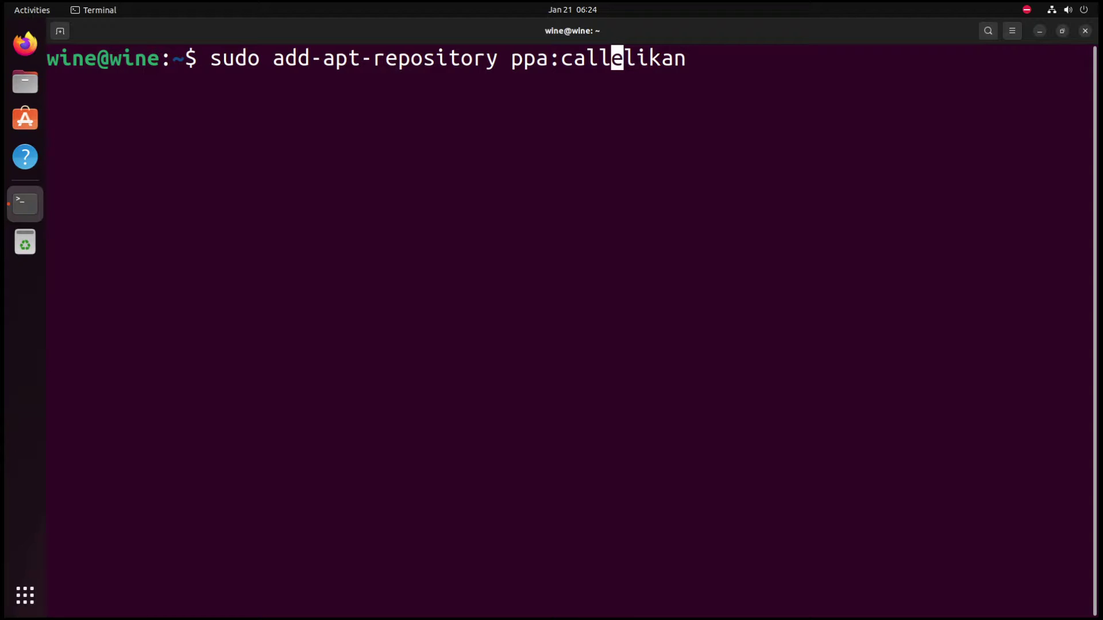
pyautogui.press('BackSpace')
pyautogui.press('BackSpace')
pyautogui.write('pp')
pyautogui.press('Right')
pyautogui.press('Right')
pyautogui.press('Right')
pyautogui.press('Right')
pyautogui.press('Right')
pyautogui.press('Right')
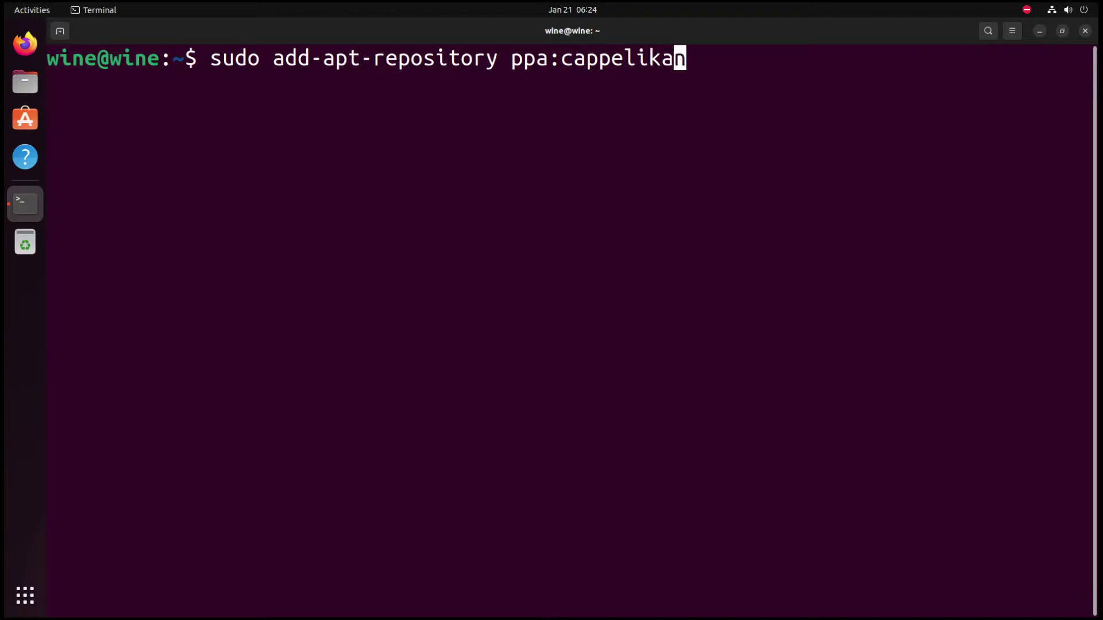
# Finish and run sudo add-apt-repository ppa:cappelikan/ppa -y.
pyautogui.write(':ppa')
pyautogui.press('BackSpace')
pyautogui.press('BackSpace')
pyautogui.press('BackSpace')
pyautogui.press('BackSpace')
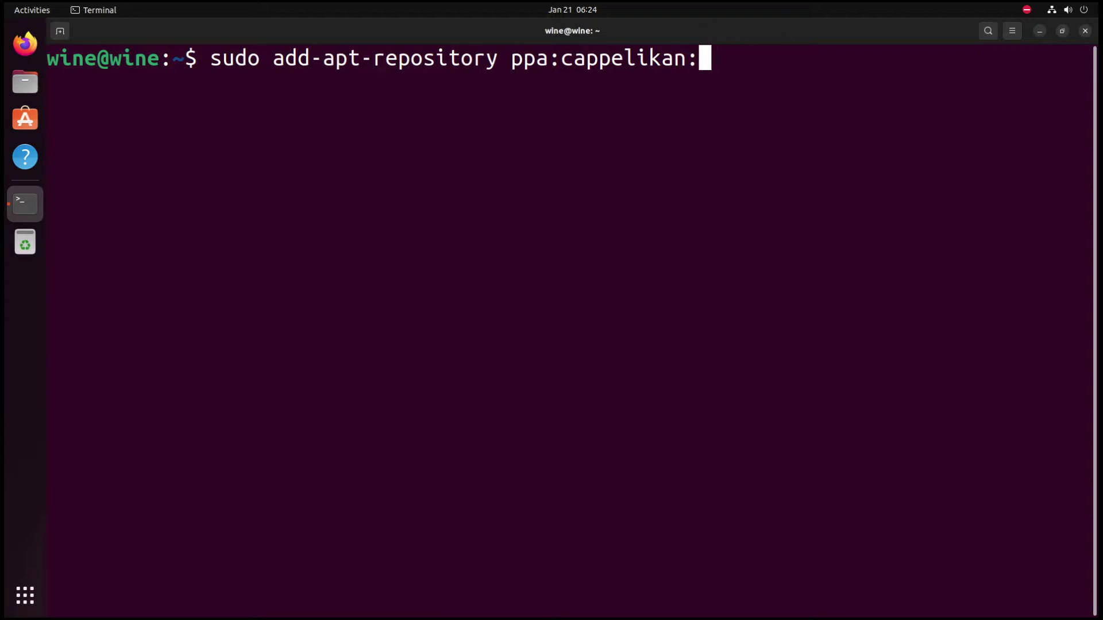
pyautogui.write('/ooa -')
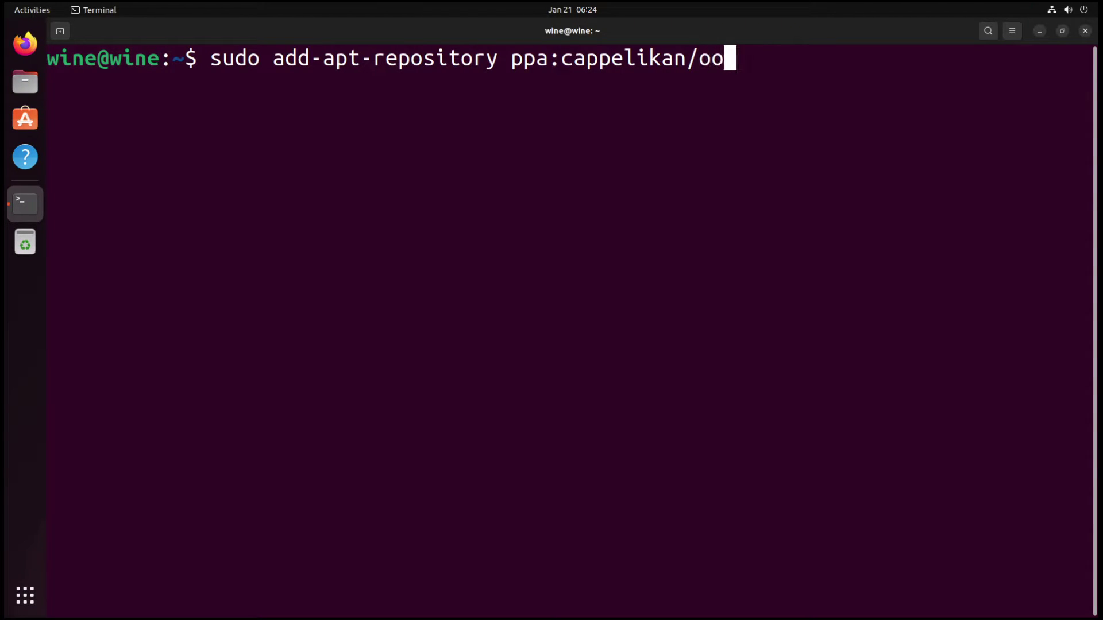
pyautogui.press('BackSpace')
pyautogui.press('BackSpace')
pyautogui.press('BackSpace')
pyautogui.press('BackSpace')
pyautogui.press('BackSpace')
pyautogui.write('ppa -y')
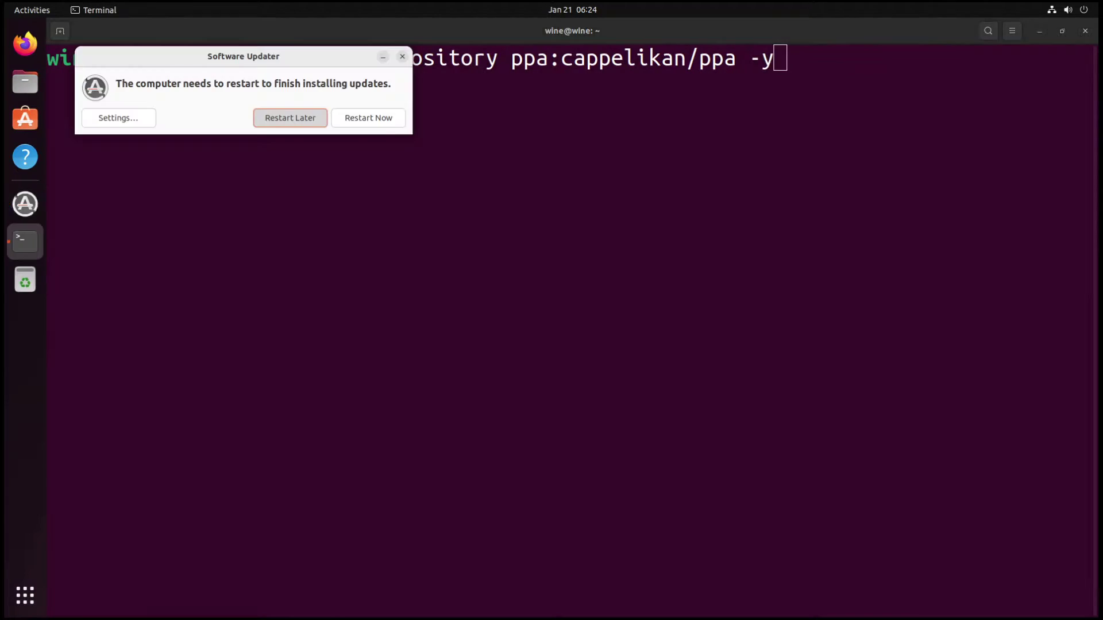
pyautogui.press('Return')
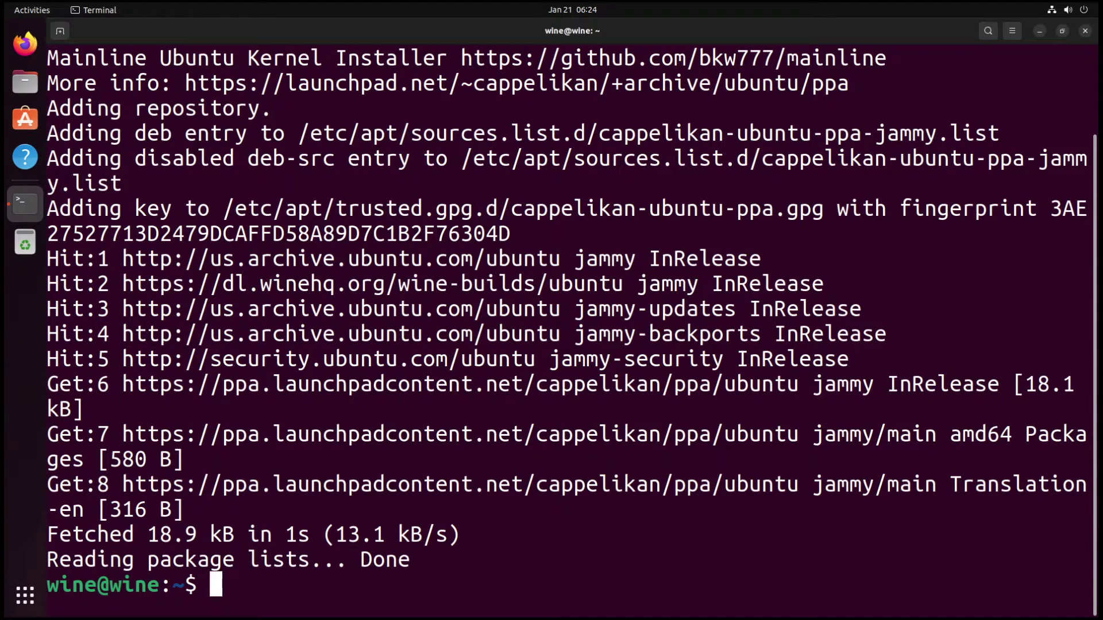
# Install the Mainline kernel installer package with sudo apt install mainline -y.
pyautogui.write('sudo apt inst')
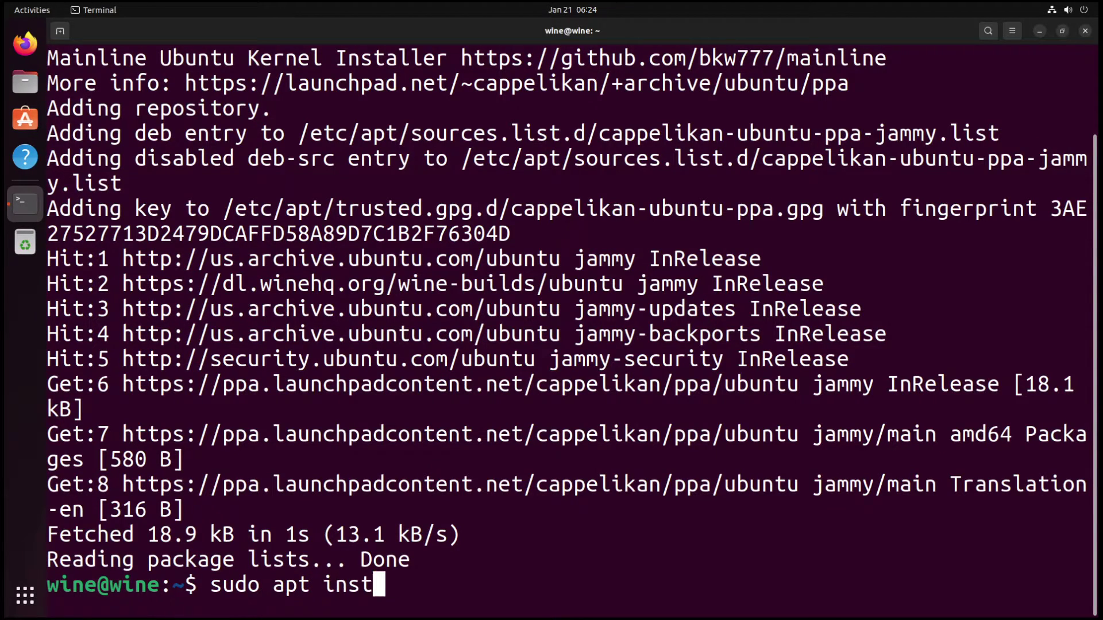
pyautogui.write('all m,a')
pyautogui.press('BackSpace')
pyautogui.press('BackSpace')
pyautogui.write('m')
pyautogui.press('BackSpace')
pyautogui.write('ainline -u')
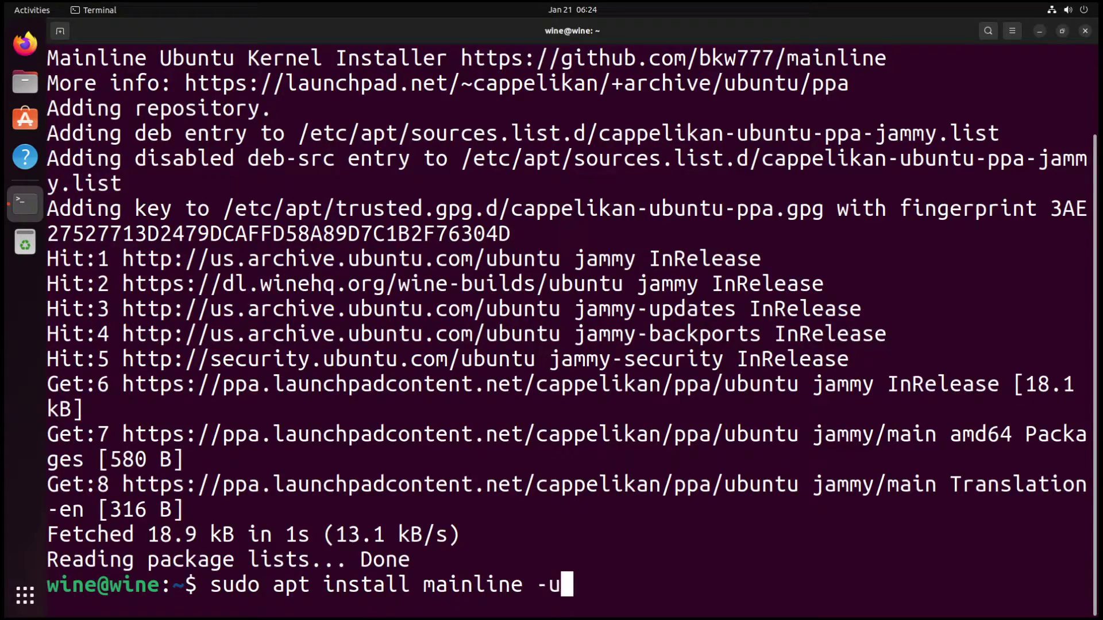
pyautogui.press('BackSpace')
pyautogui.write('y')
pyautogui.press('Return')
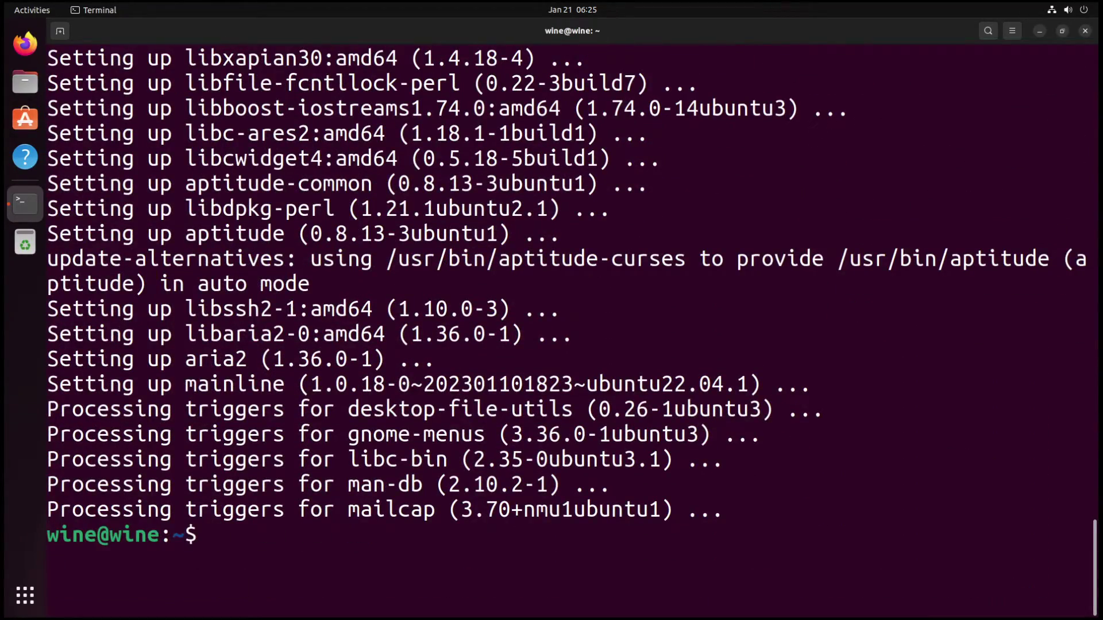
# Launch Ubuntu Mainline Kernel Installer by searching 'ubuntu m' in Activities.
pyautogui.press('super')
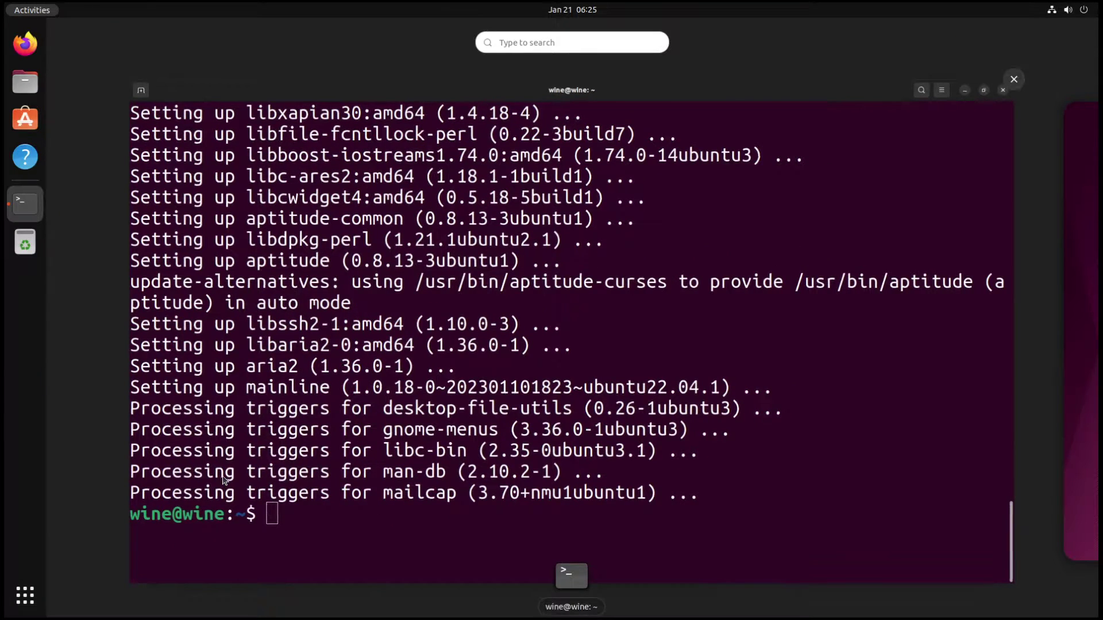
pyautogui.write('ubuntu m')
pyautogui.press('Return')
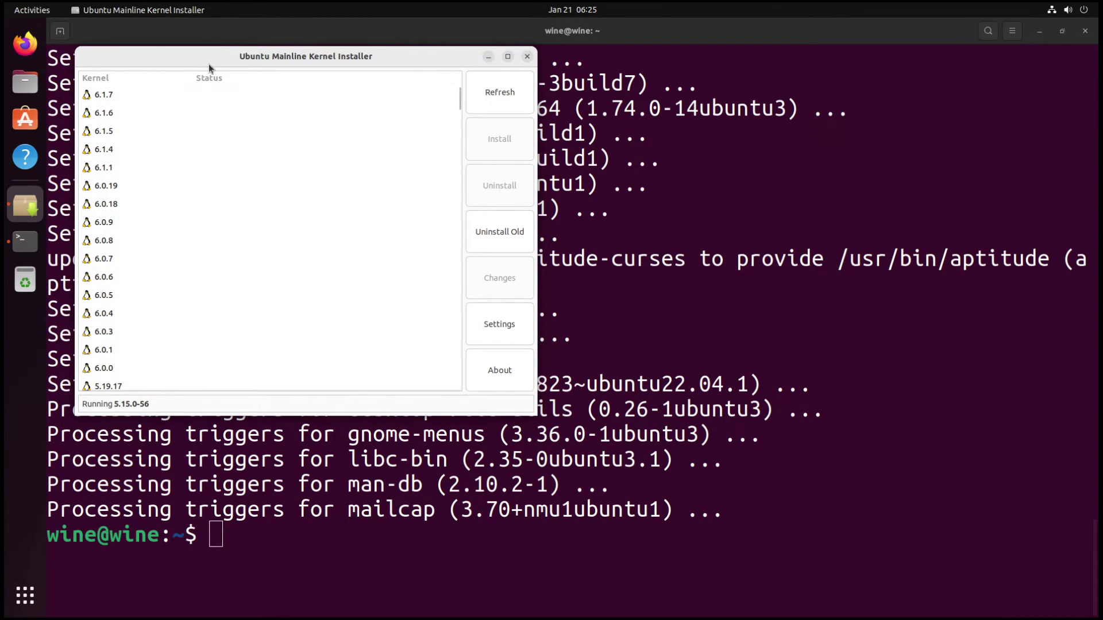
# Run neofetch in the terminal to confirm kernel 5.15.0-56-generic, then return to the installer.
pyautogui.moveTo(209, 63); pyautogui.dragTo(606, 83)
pyautogui.scroll(10, 354, 287)
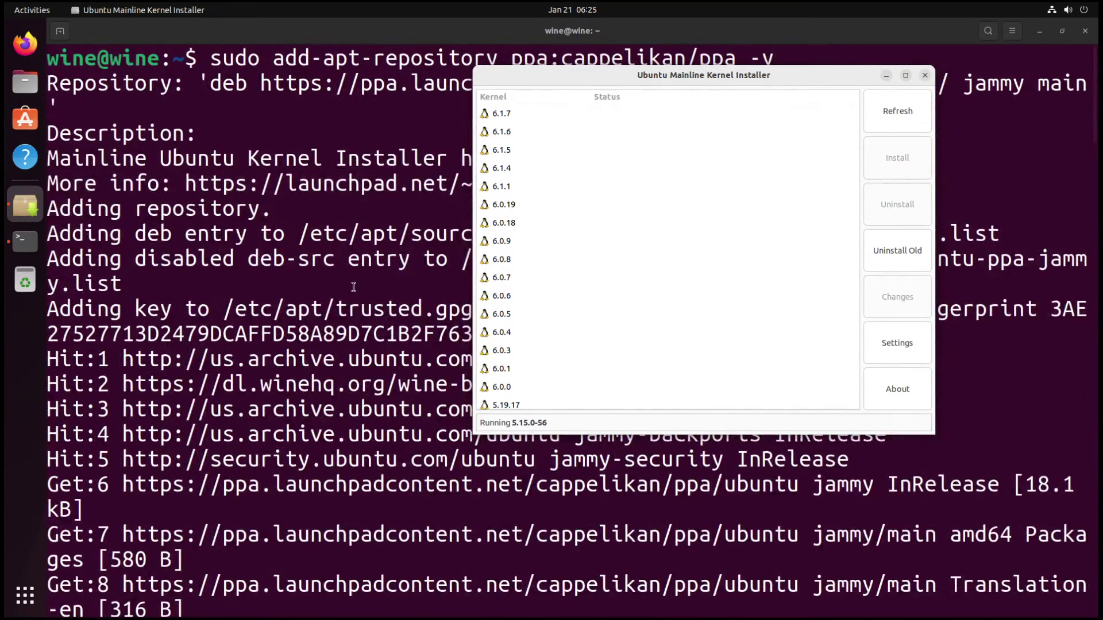
pyautogui.scroll(-10, 353, 285)
pyautogui.click(328, 584)
pyautogui.write('neofetch')
pyautogui.press('Return')
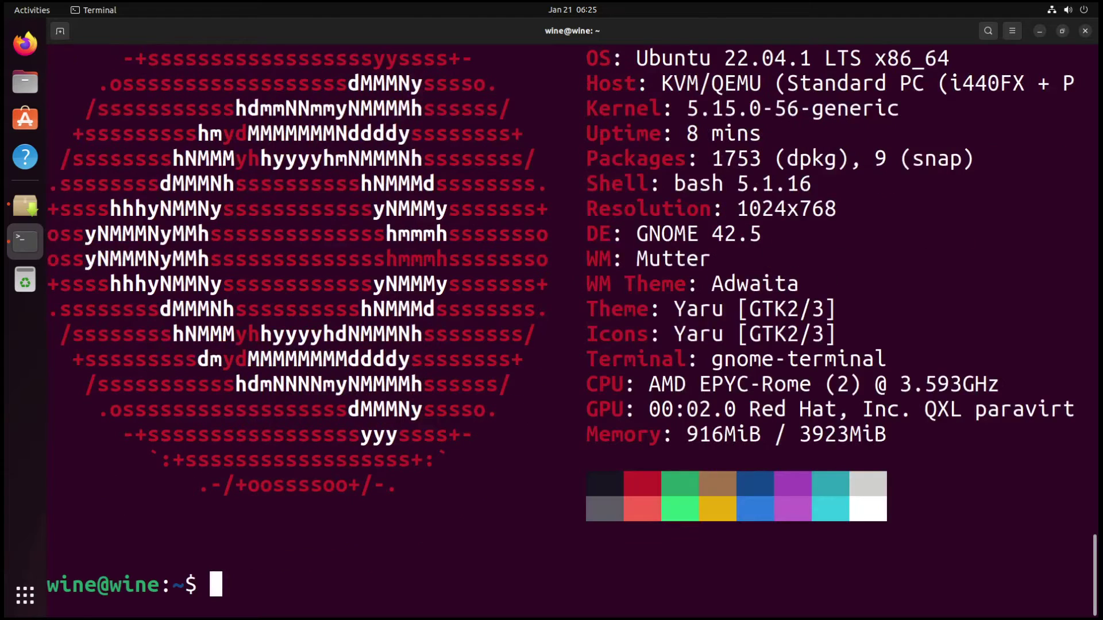
pyautogui.moveTo(762, 109); pyautogui.dragTo(698, 110)
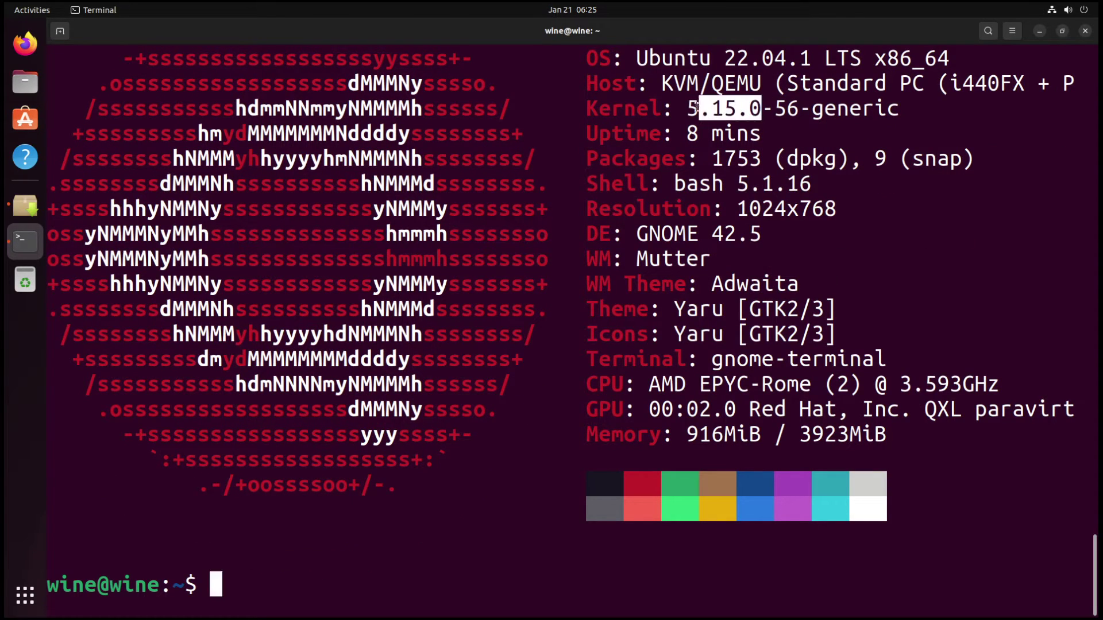
pyautogui.hotkey('alt', 'Tab')
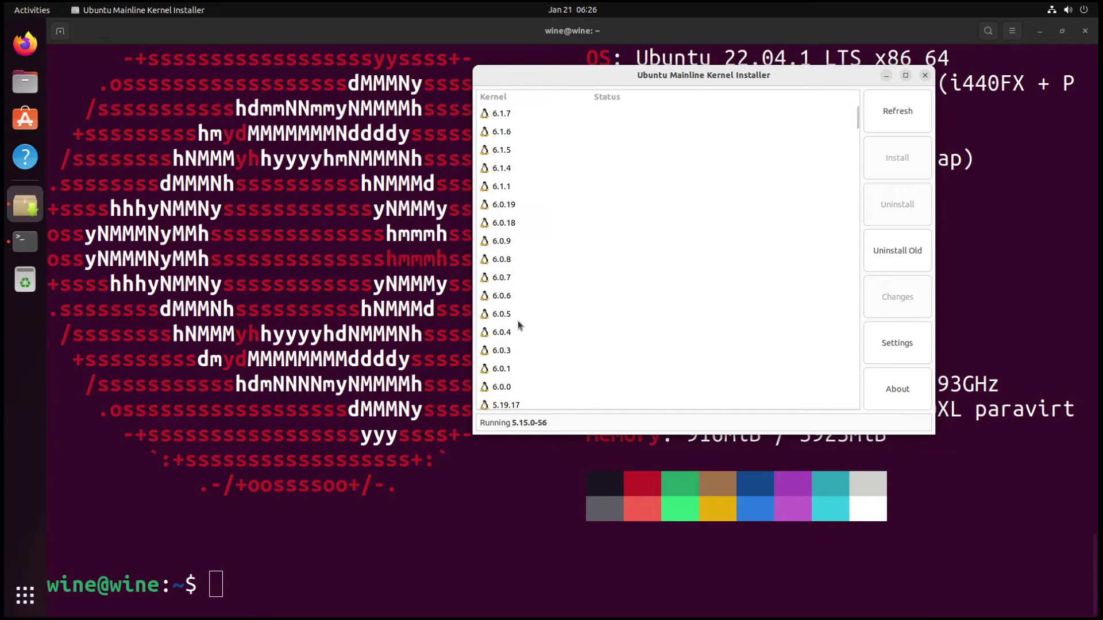
# Install kernel 6.0.0 from the list, authorizing with the account password.
pyautogui.click(518, 384)
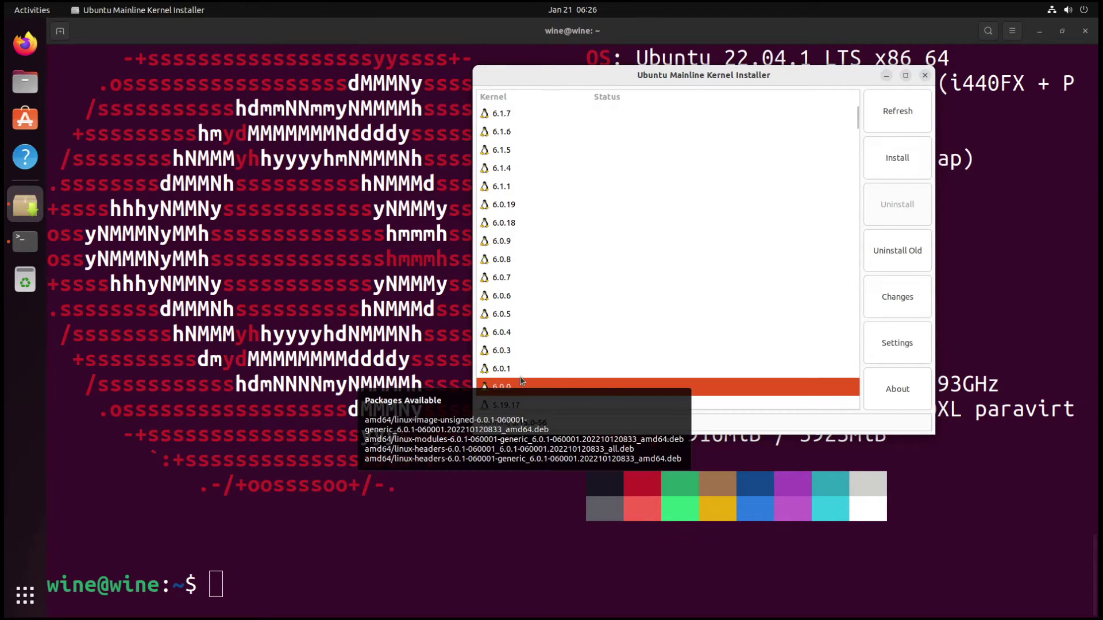
pyautogui.click(915, 165)
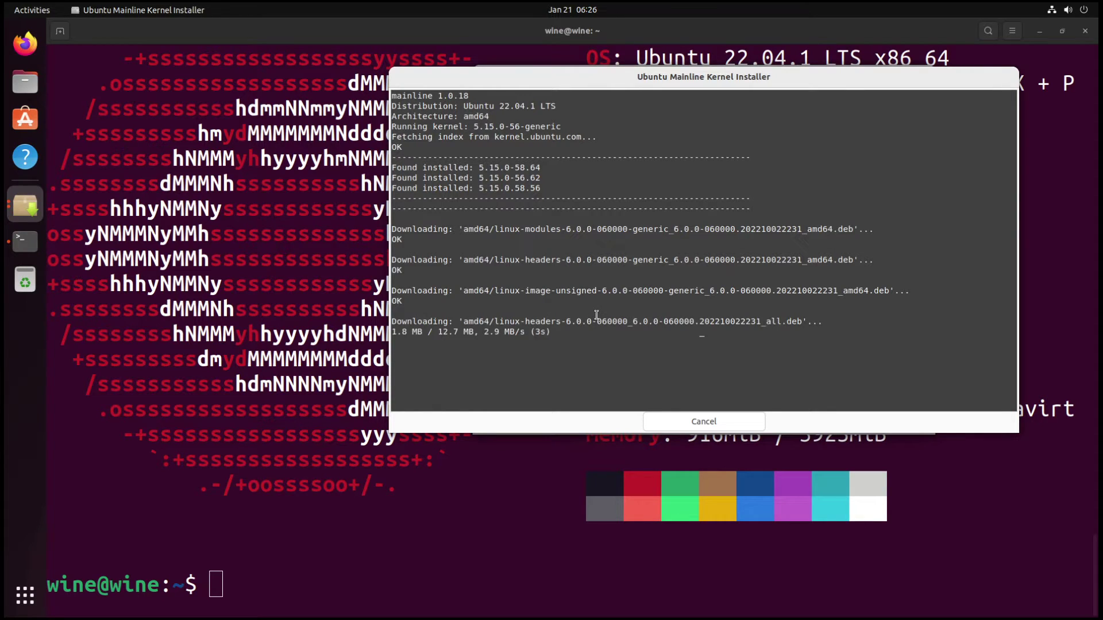
pyautogui.press('Return')
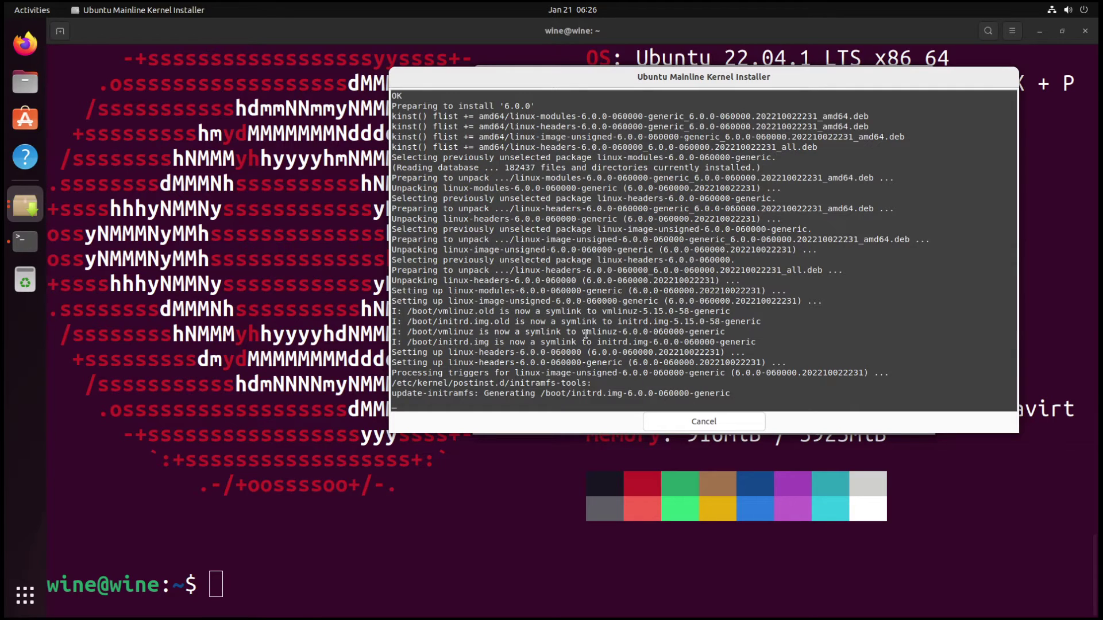
# Highlight the CPU count and total memory in the terminal's neofetch output.
pyautogui.click(492, 554)
pyautogui.moveTo(812, 384); pyautogui.dragTo(851, 373)
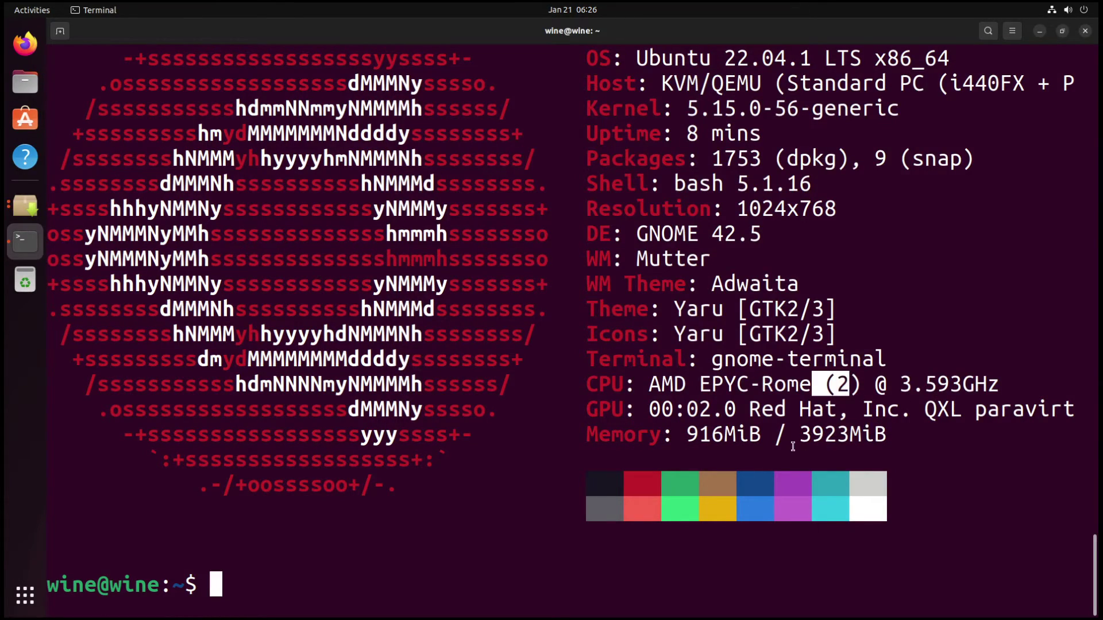
pyautogui.moveTo(825, 435); pyautogui.dragTo(874, 435)
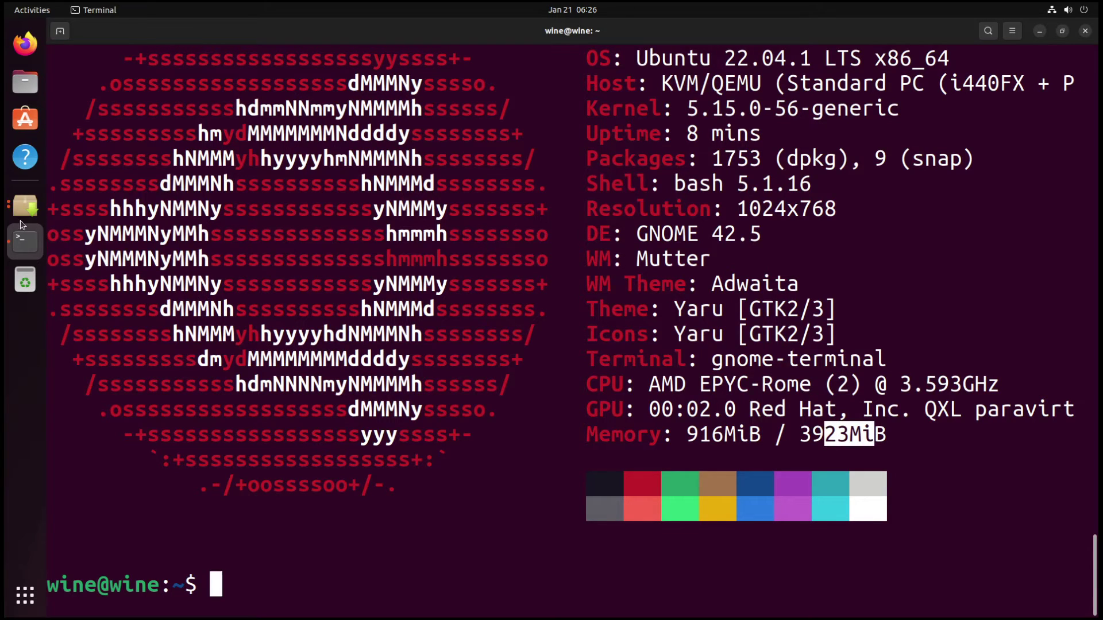
# Close the completed install log and the installer, then type sudo reboot now.
pyautogui.click(24, 206)
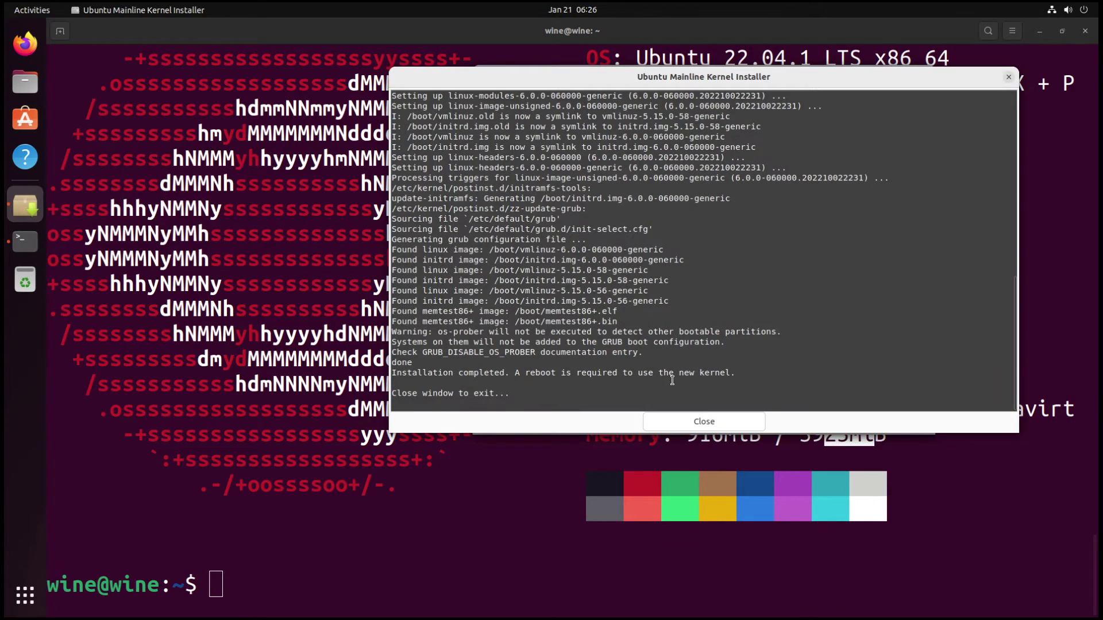
pyautogui.moveTo(393, 374); pyautogui.dragTo(725, 373)
pyautogui.click(729, 423)
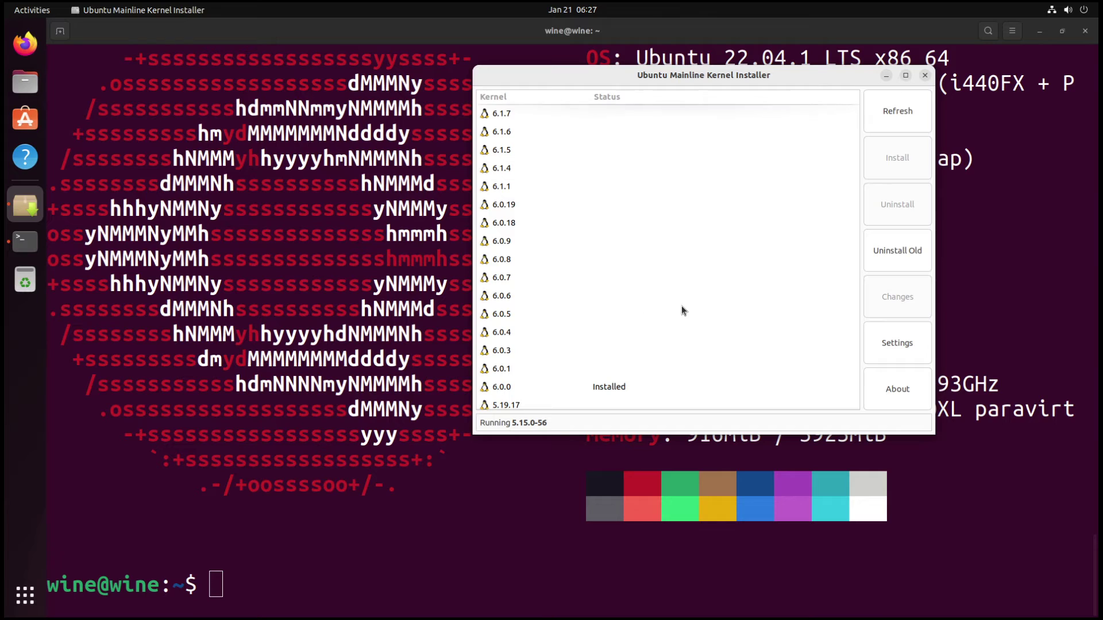
pyautogui.click(925, 75)
pyautogui.write('sudo reboot now')
# Run sudo reboot now to restart into the new kernel.
pyautogui.press('Return')
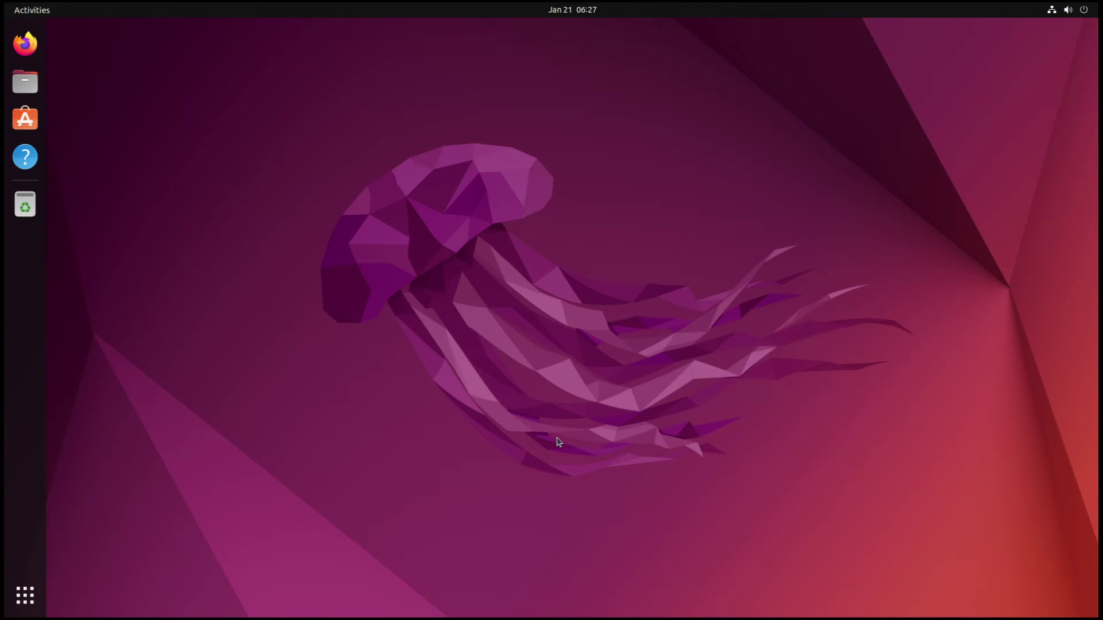
# Open a terminal from the desktop menu and run neofetch, confirming kernel 6.0.0-060000-generic.
pyautogui.rightClick(356, 213)
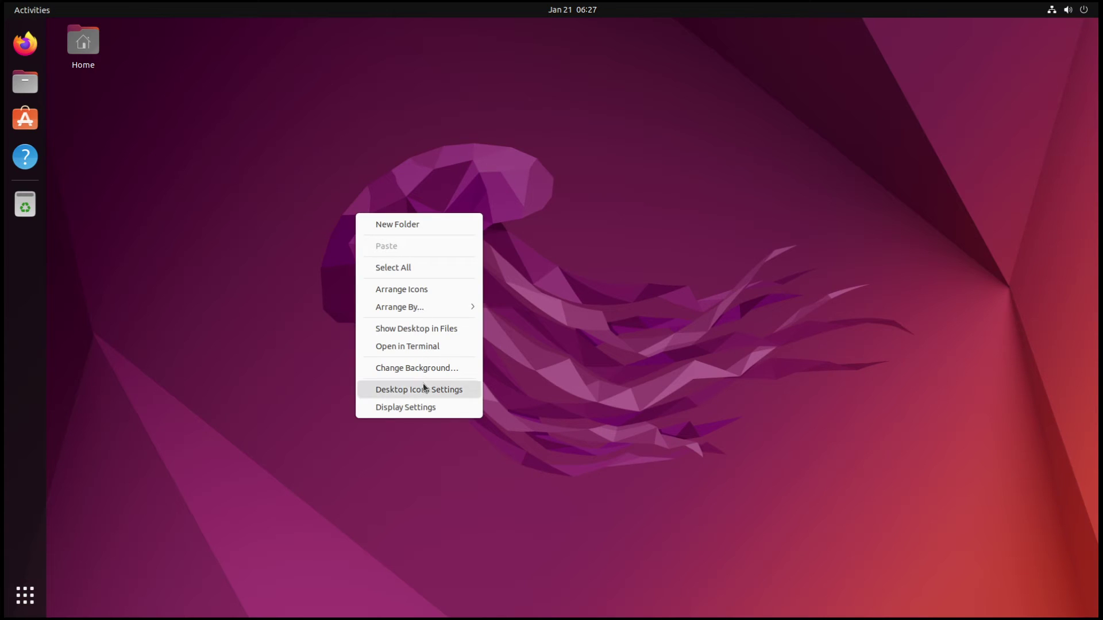
pyautogui.click(414, 346)
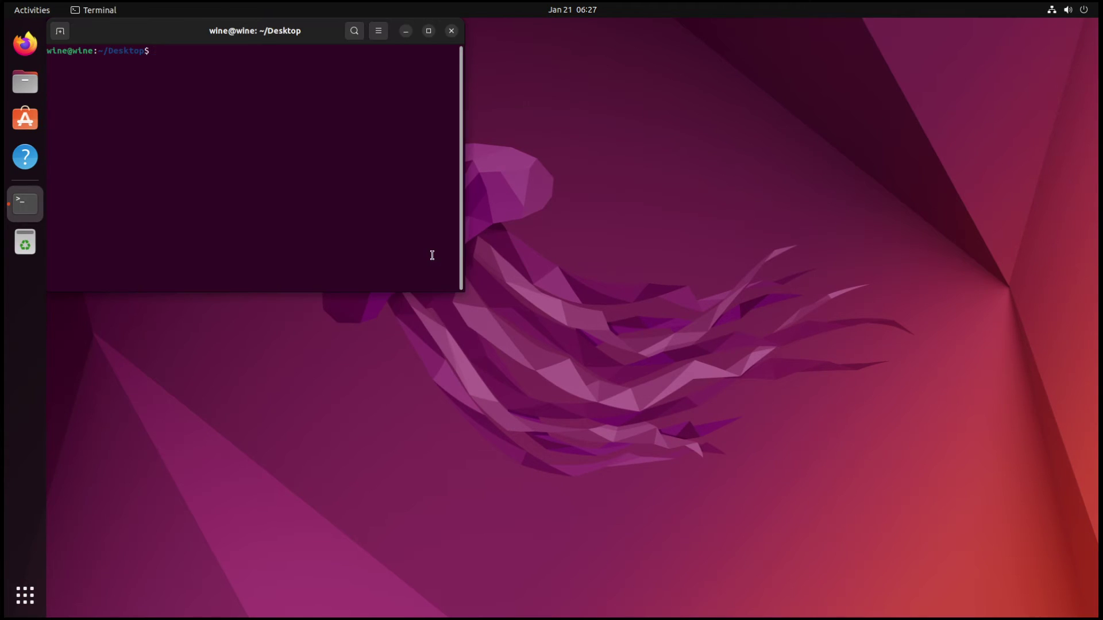
pyautogui.write('neofetch')
pyautogui.press('Return')
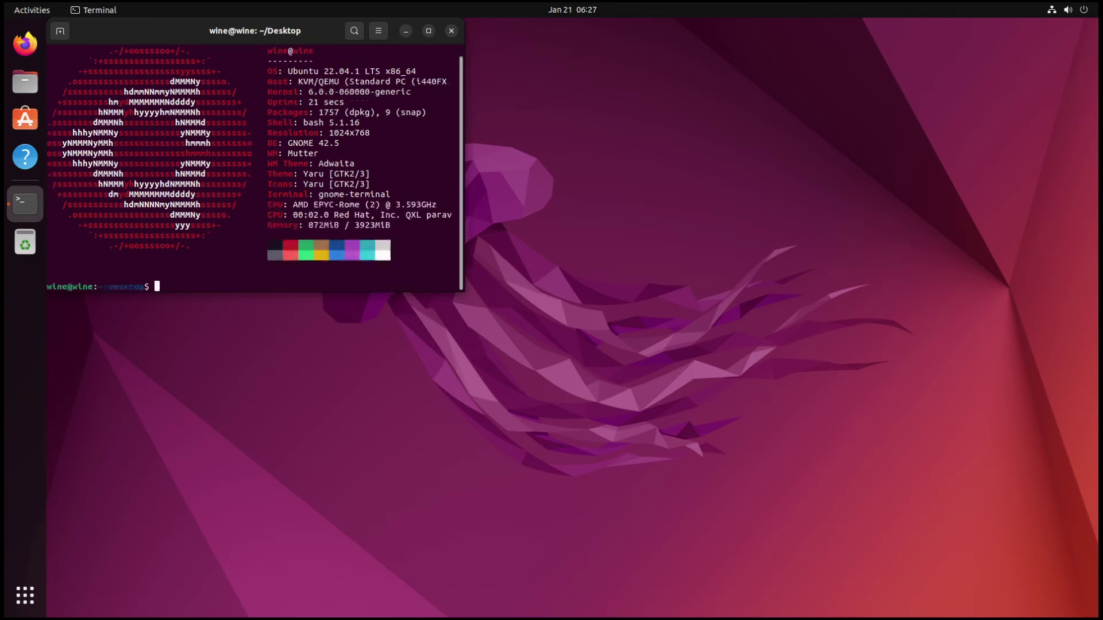
pyautogui.click(428, 32)
pyautogui.moveTo(308, 102); pyautogui.dragTo(334, 102)
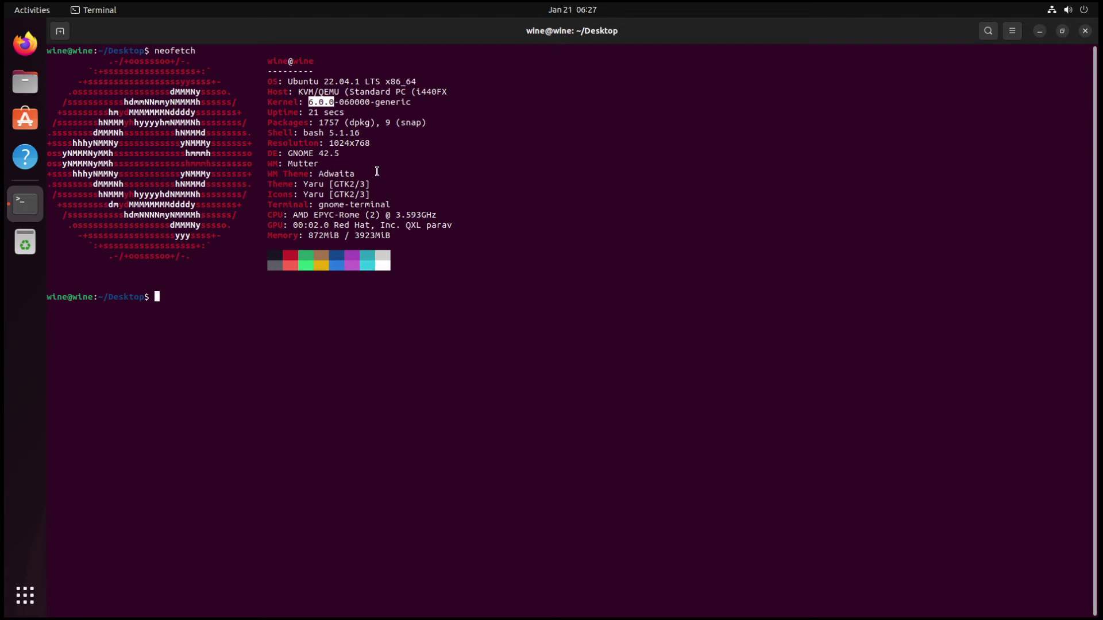